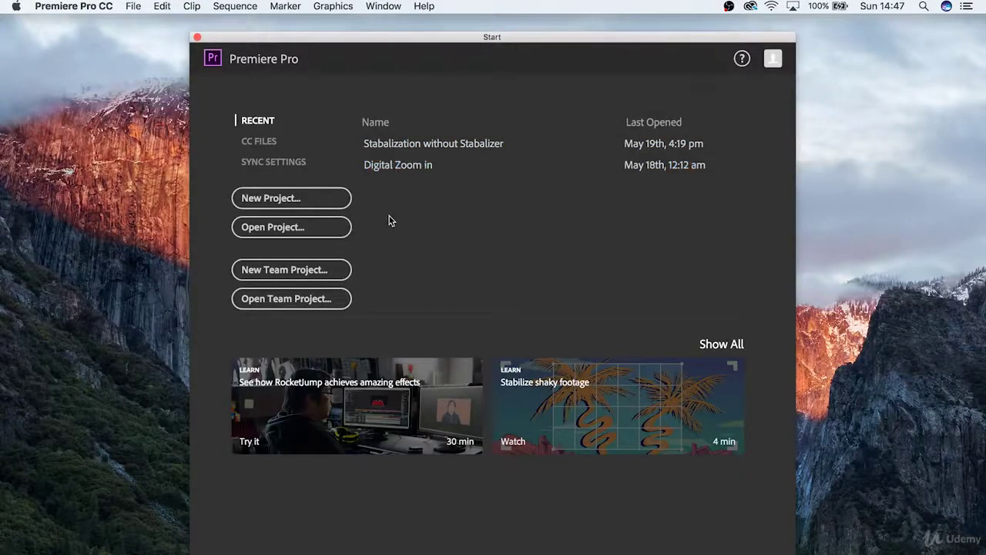
# Step: Start a new project
pyautogui.click(306, 200)
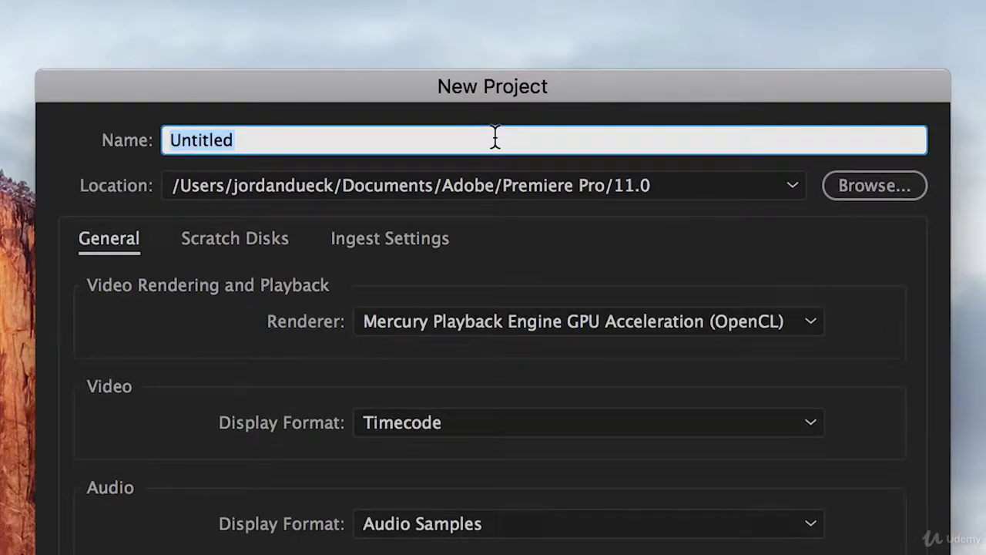
pyautogui.write('My Project')
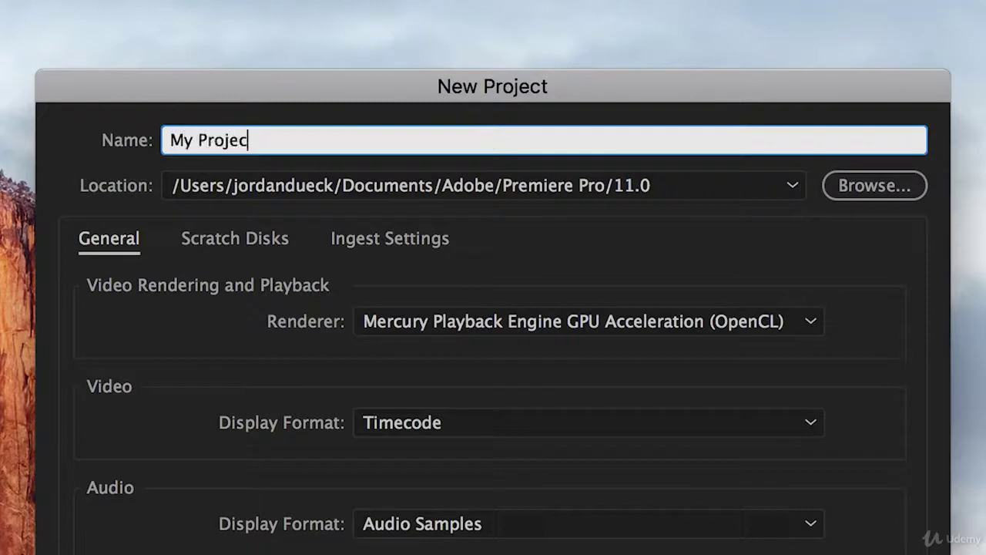
pyautogui.press('BackSpace')
pyautogui.press('BackSpace')
pyautogui.press('BackSpace')
pyautogui.press('BackSpace')
pyautogui.press('BackSpace')
pyautogui.press('BackSpace')
pyautogui.press('BackSpace')
pyautogui.press('BackSpace')
pyautogui.press('BackSpace')
pyautogui.press('BackSpace')
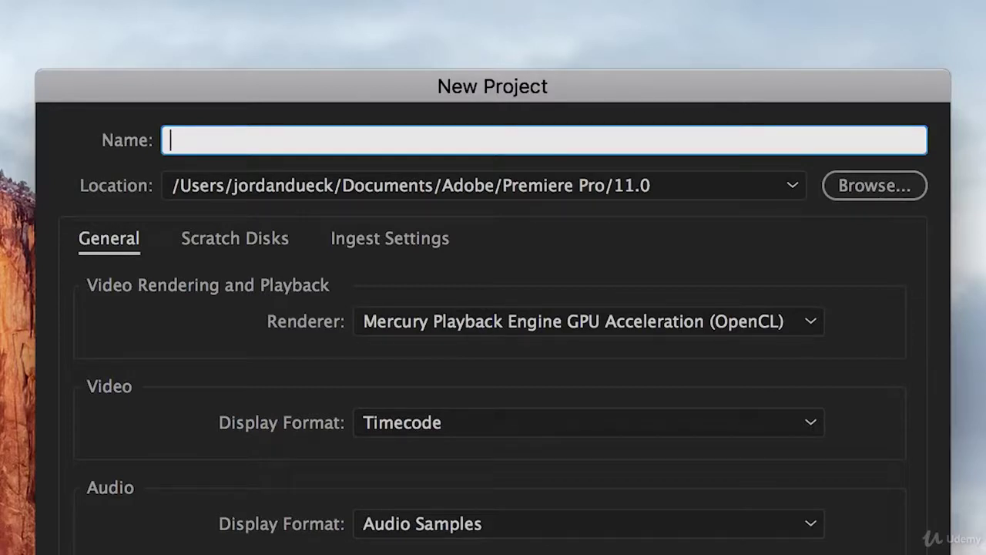
# Step: Name the new project "Canadian Vacation Montage - May 2017"
pyautogui.write('Canadian Vacation Montage - ')
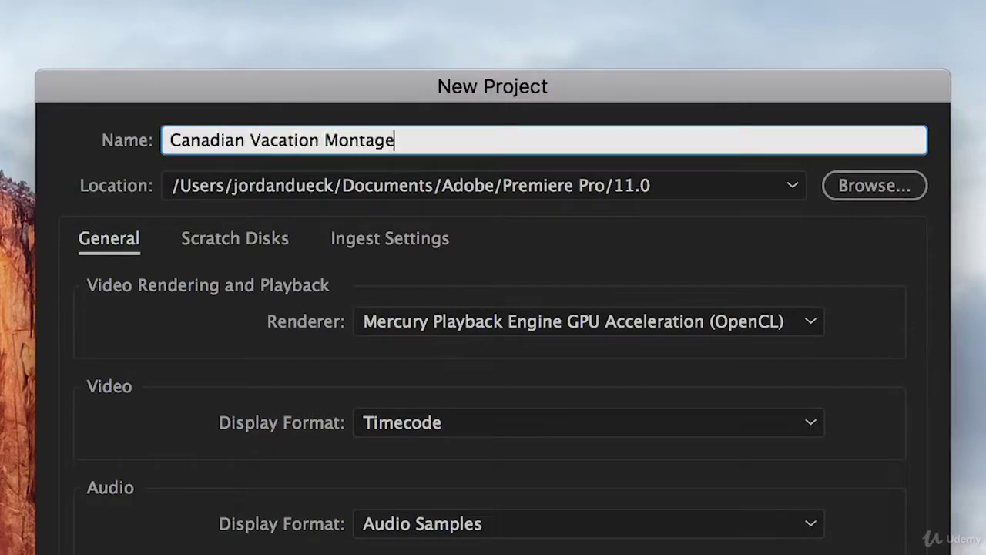
pyautogui.write('May 2017')
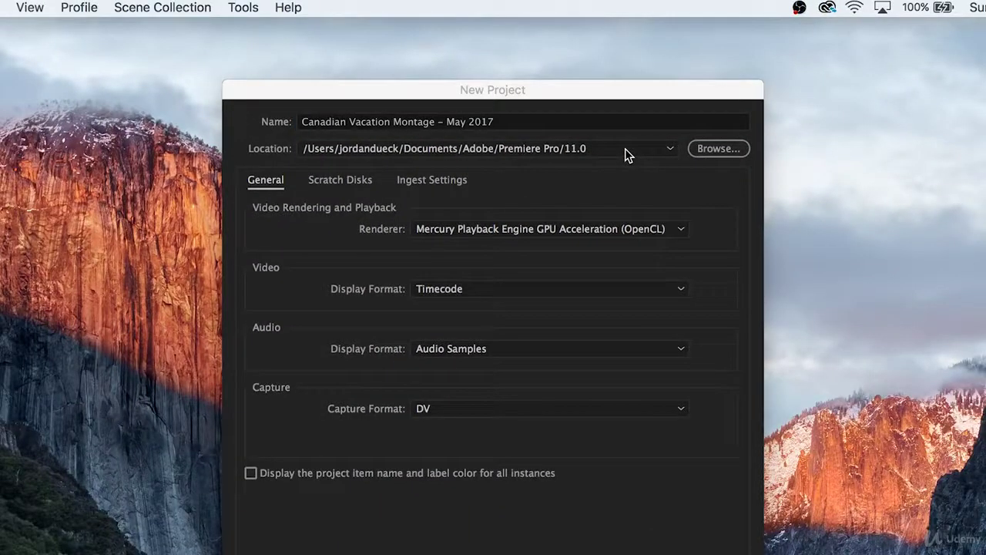
# Step: Browse for the project location and create a folder named "Canadian Vacation Montage" on the Desktop
pyautogui.click(707, 154)
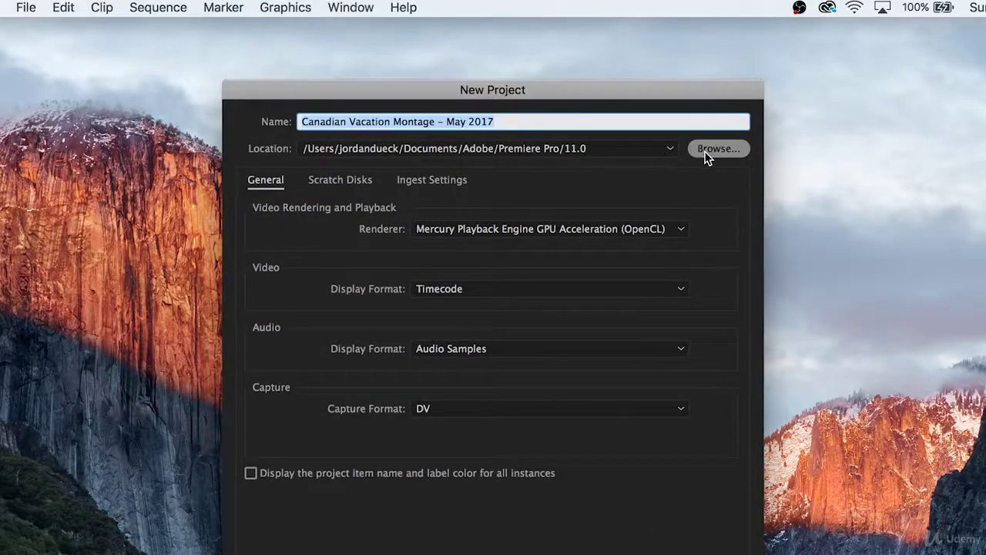
pyautogui.click(707, 155)
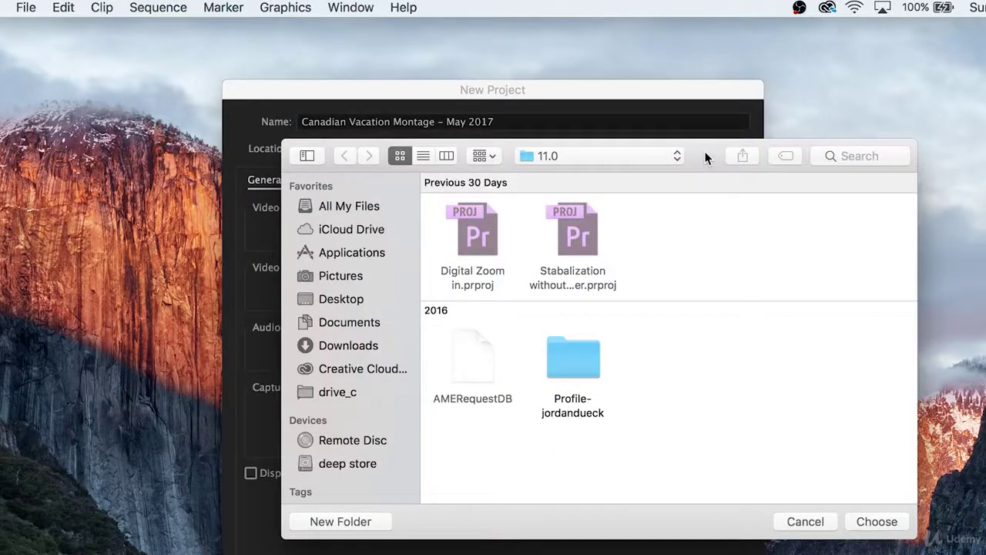
pyautogui.scroll(-1, 639, 281)
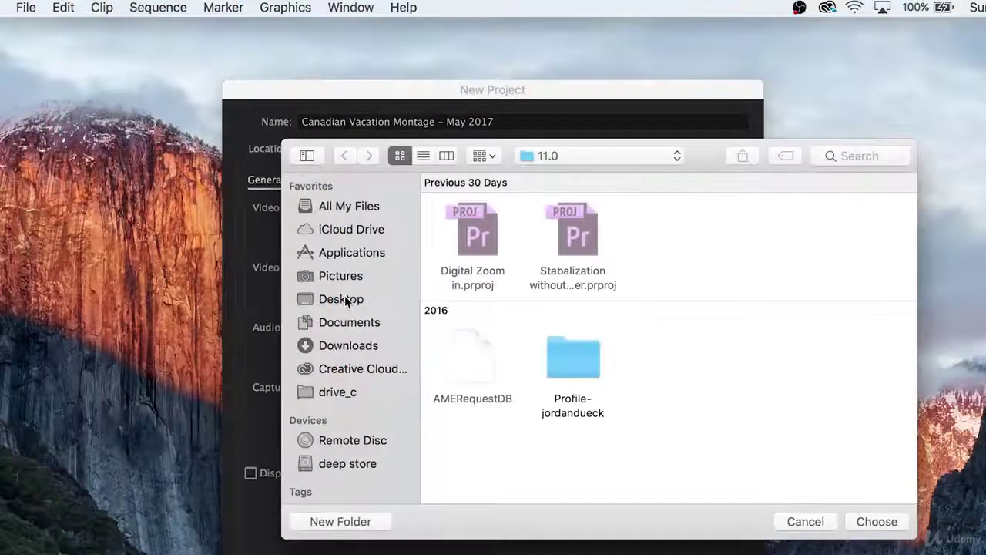
pyautogui.click(344, 301)
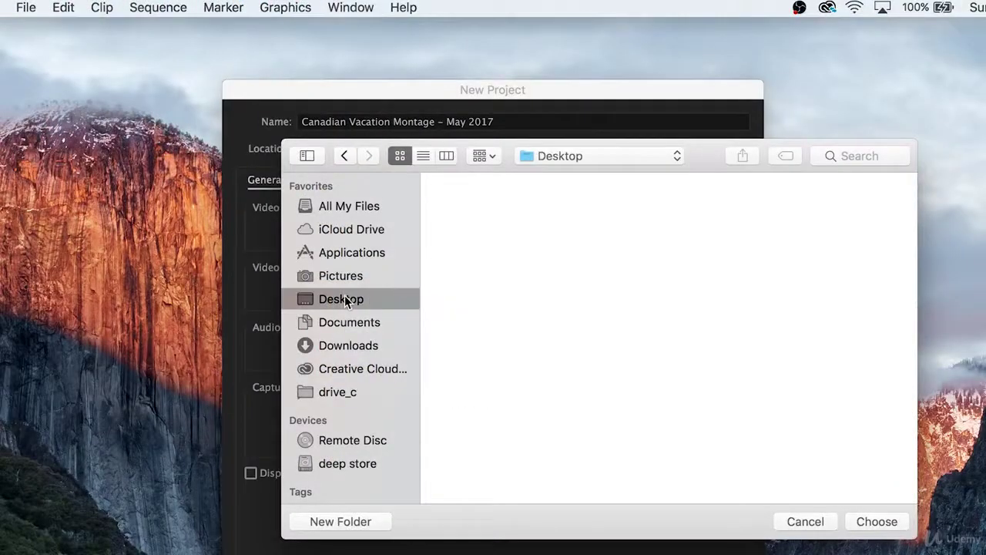
pyautogui.click(340, 521)
pyautogui.write('Canadia')
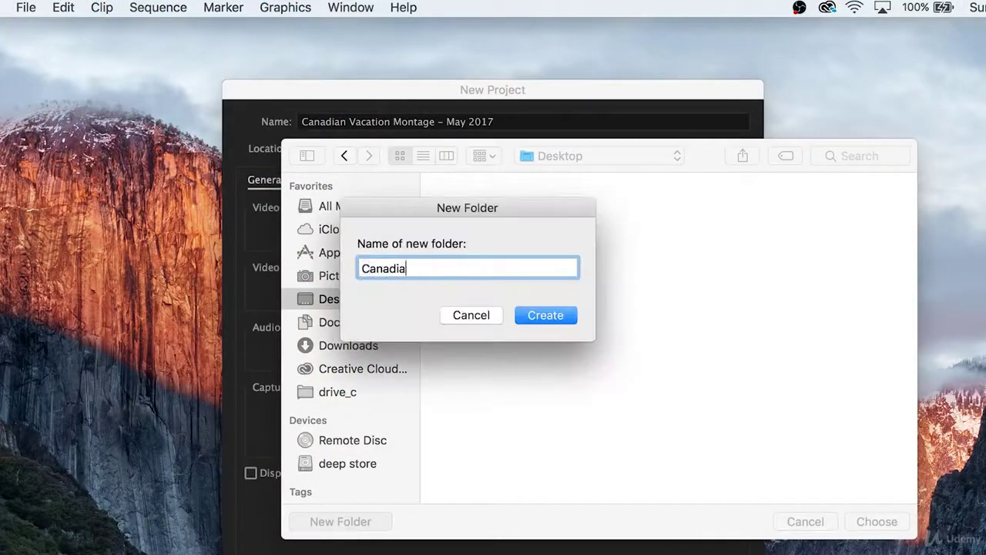
pyautogui.write('n Vacation Montage')
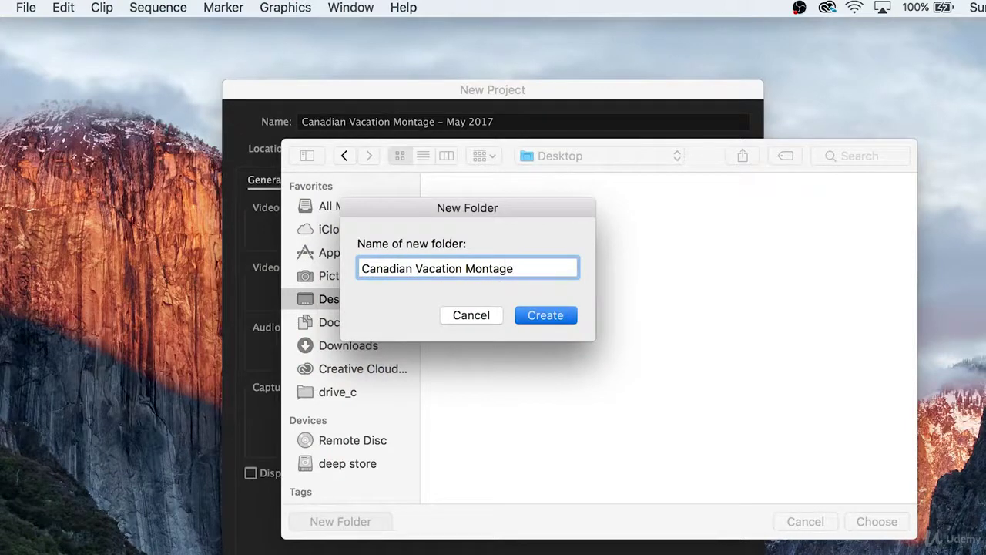
pyautogui.press('Return')
# Step: Create a "Premiere Project Files" folder inside the Canadian Vacation Montage folder and choose it as the project location
pyautogui.click(355, 297)
pyautogui.doubleClick(476, 235)
pyautogui.click(331, 521)
pyautogui.write('Premiere Project Files')
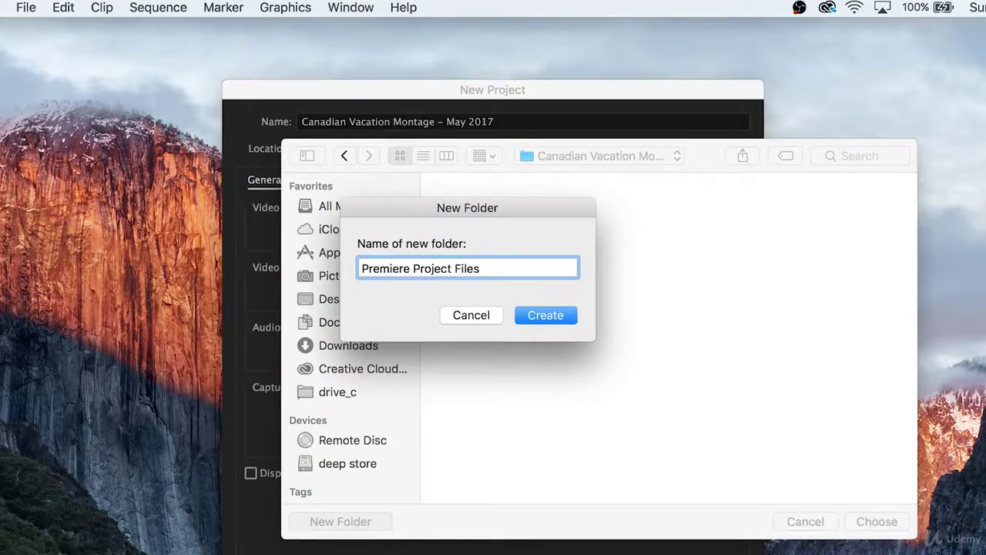
pyautogui.press('Return')
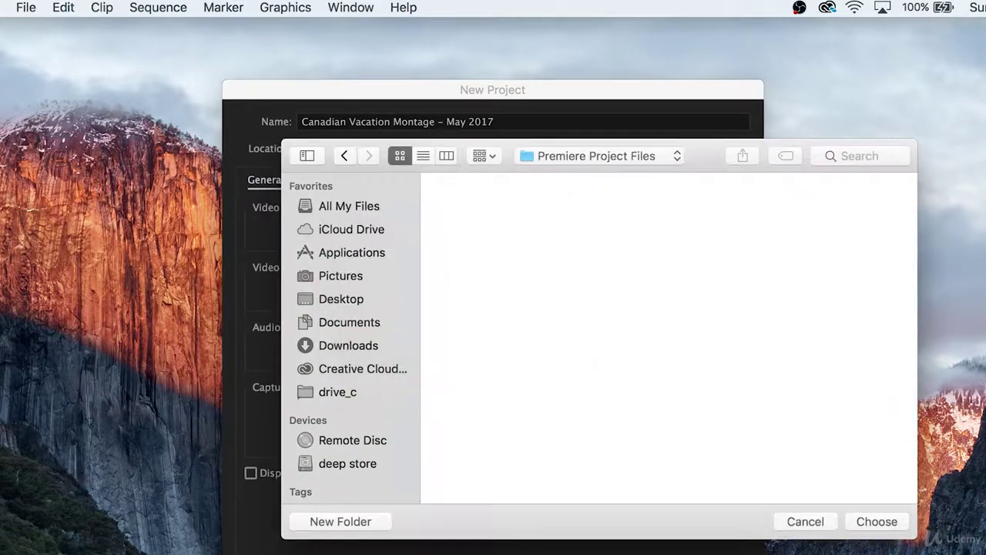
pyautogui.click(872, 521)
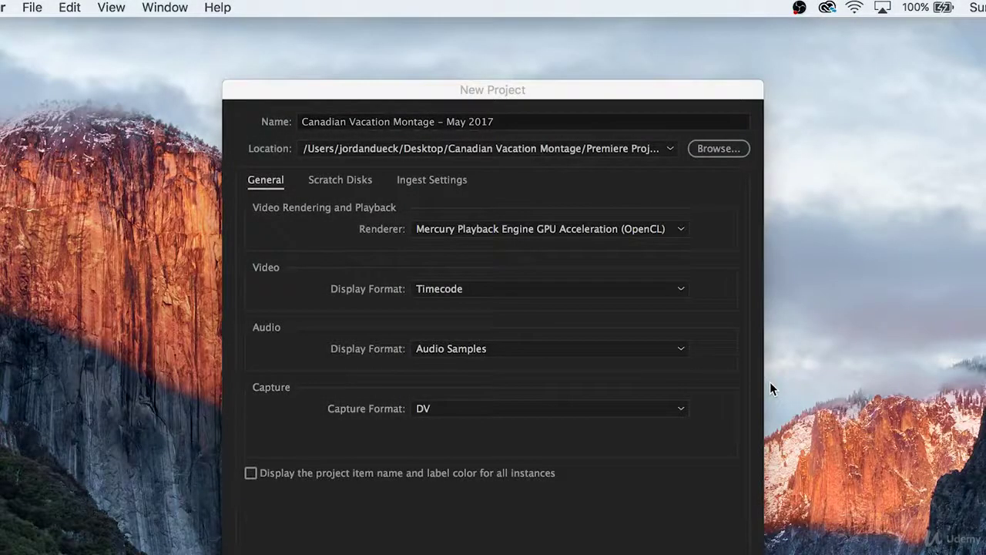
# Step: Show the new project's Scratch Disks settings
pyautogui.click(344, 192)
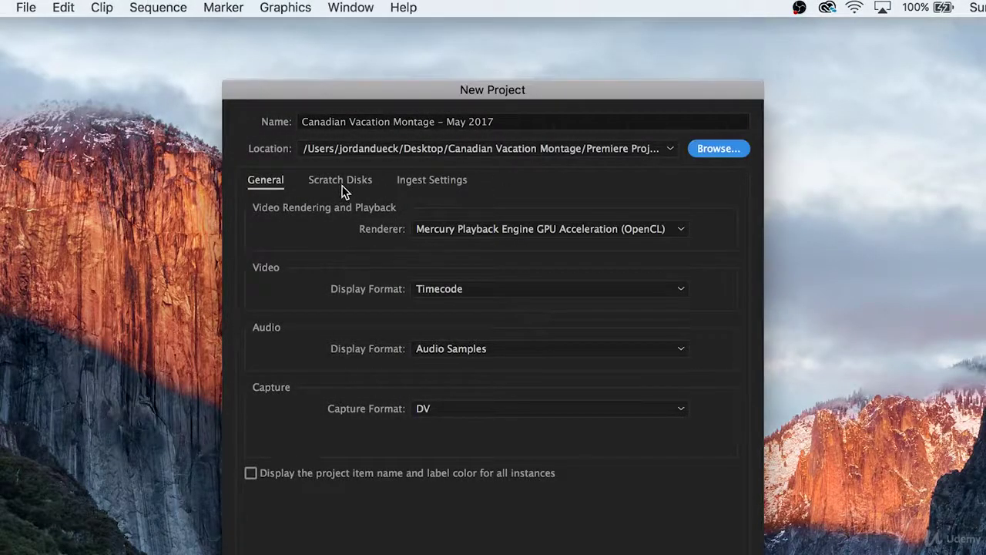
pyautogui.click(344, 192)
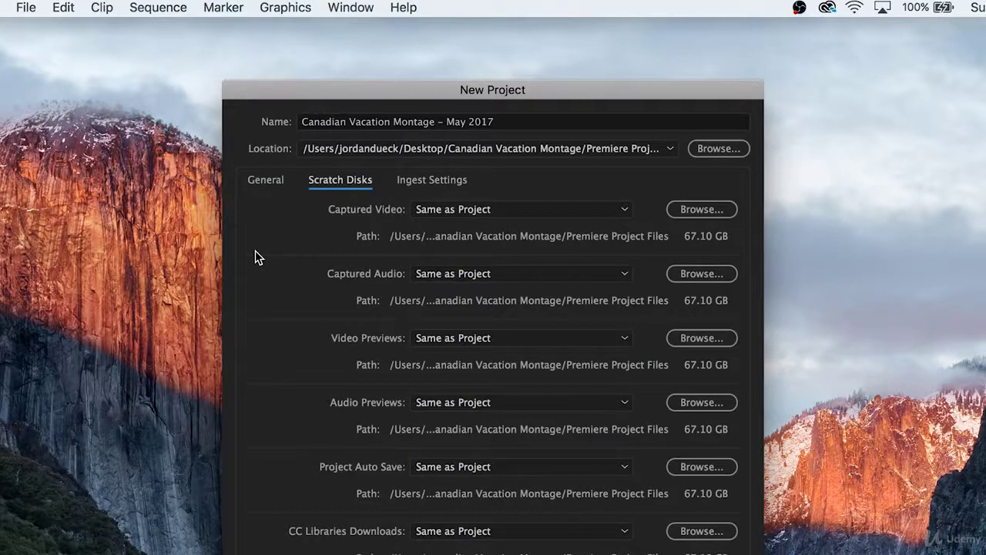
pyautogui.click(723, 211)
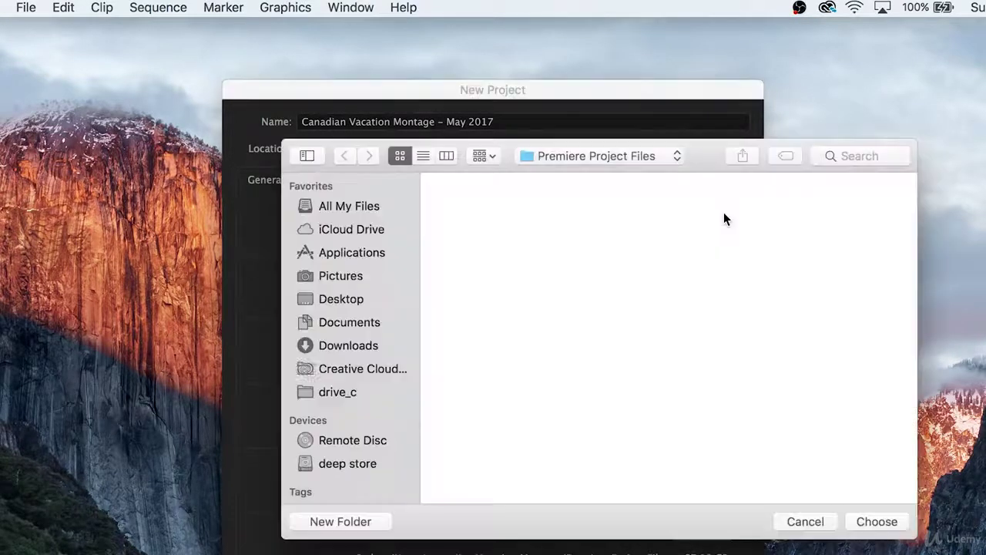
pyautogui.click(334, 304)
pyautogui.doubleClick(482, 224)
pyautogui.click(378, 522)
pyautogui.click(471, 315)
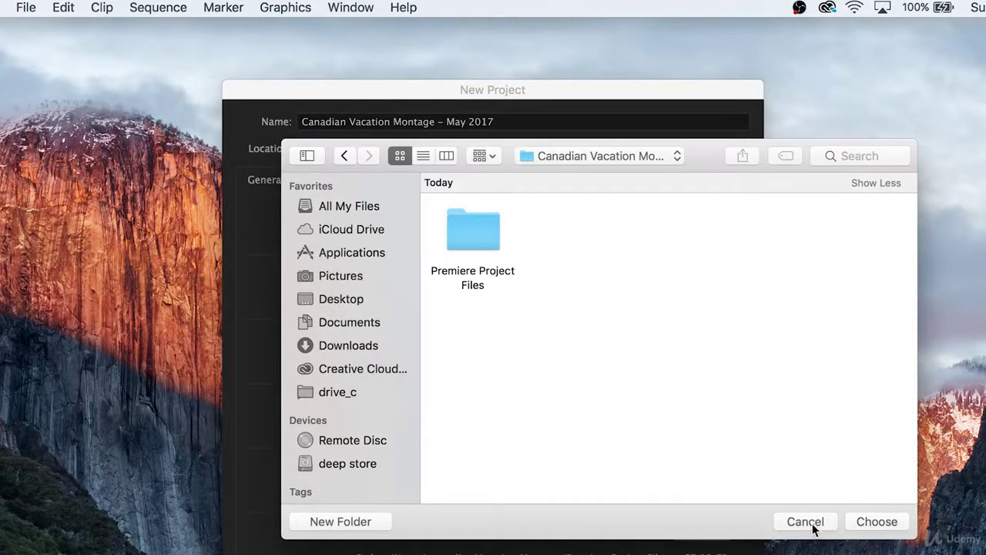
pyautogui.click(809, 523)
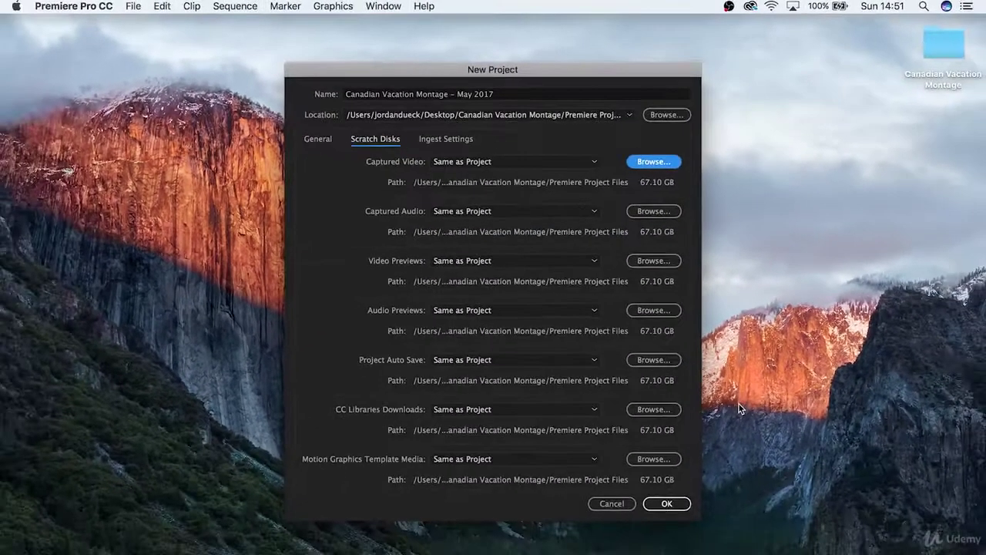
# Step: Create the project, keeping all scratch disks set to Same as Project
pyautogui.click(691, 554)
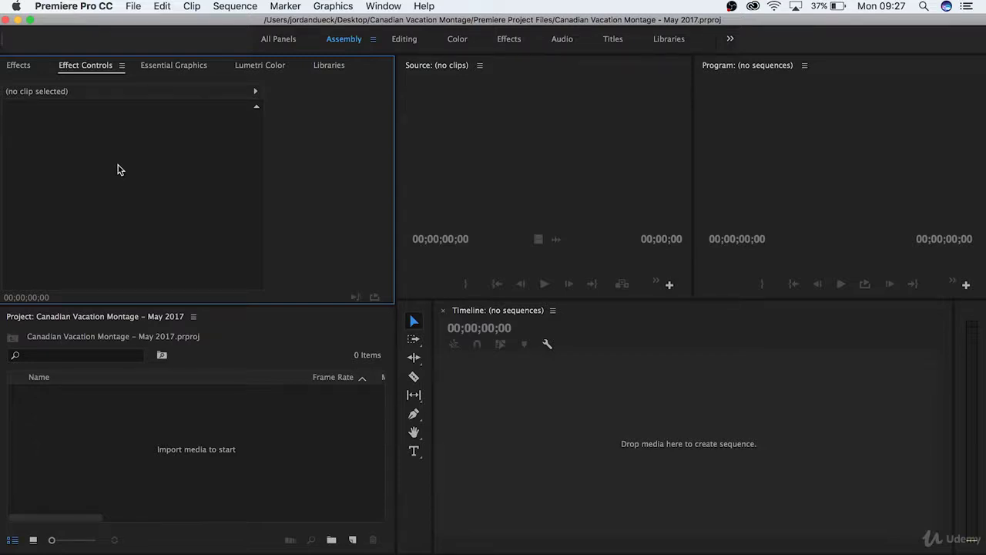
# Step: Examine the Project, Timeline, Source, Program and Effect Controls panels of the Assembly workspace one after another
pyautogui.click(200, 388)
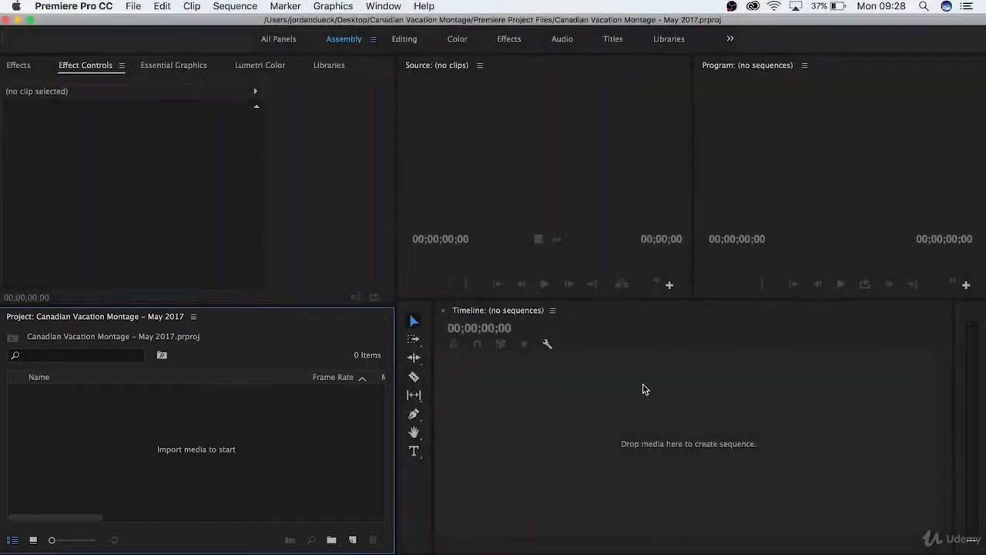
pyautogui.click(650, 390)
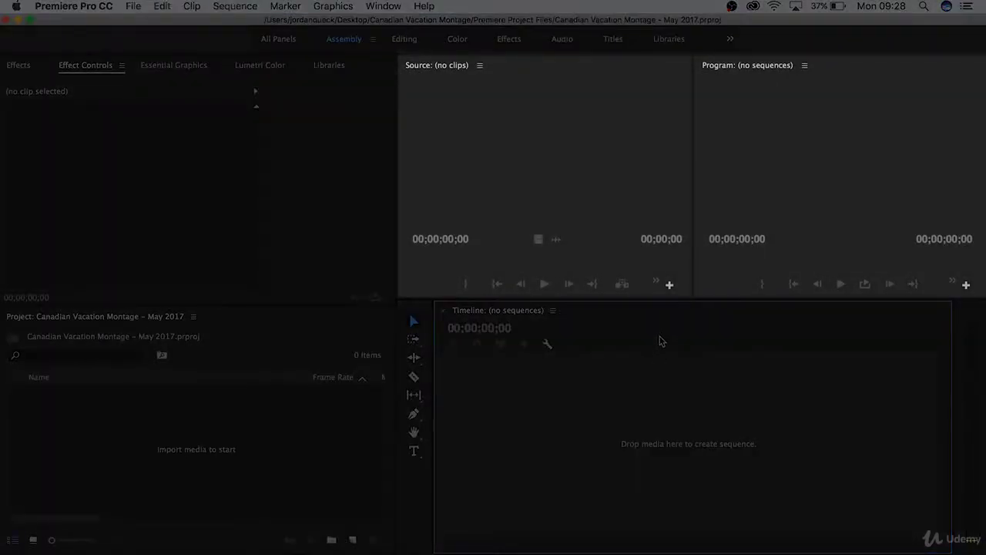
pyautogui.click(613, 148)
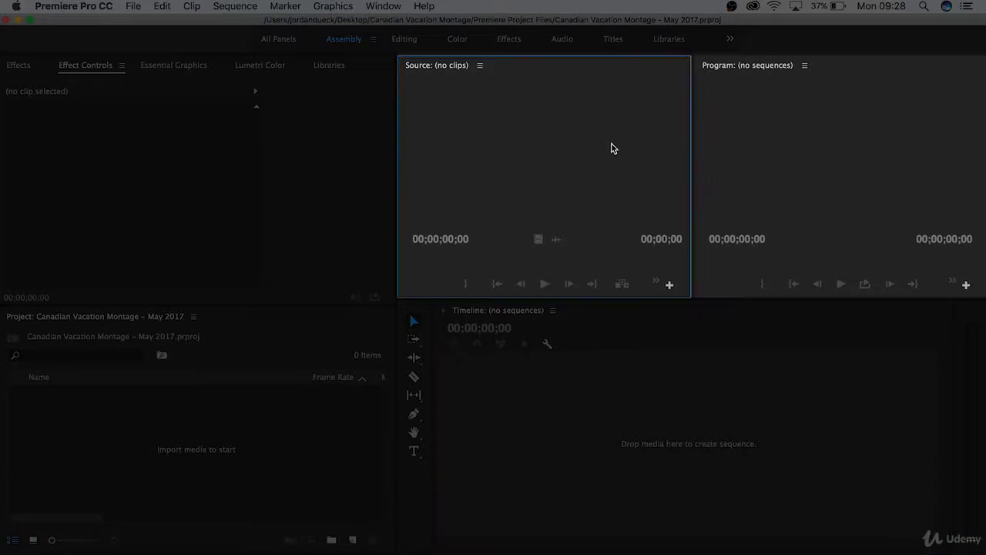
pyautogui.click(820, 145)
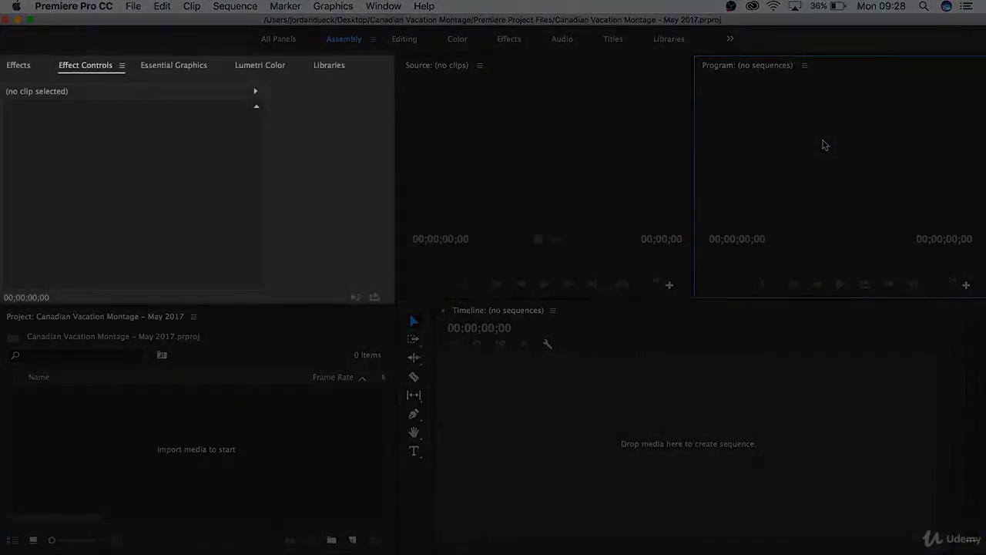
pyautogui.click(233, 152)
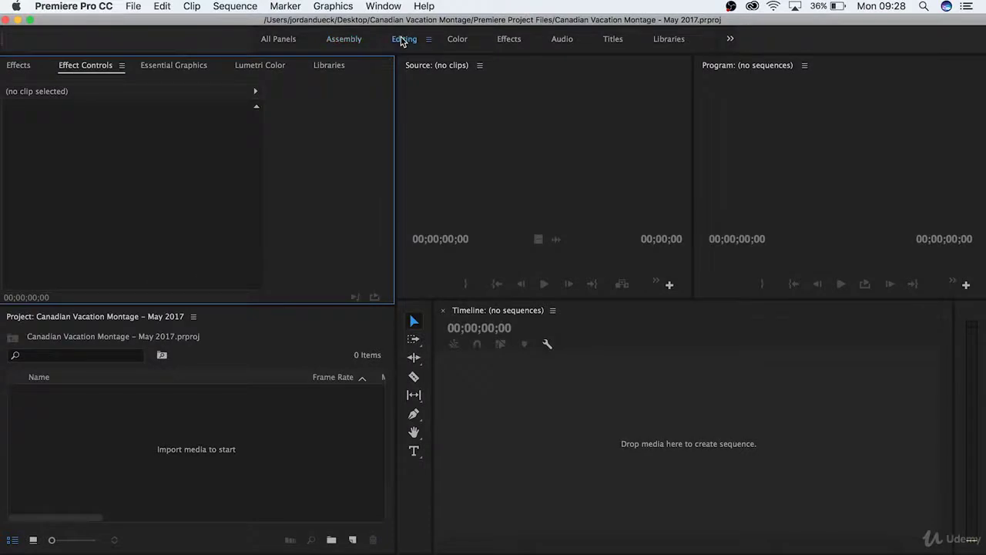
# Step: Go through the Editing workspace to the Color workspace
pyautogui.click(404, 39)
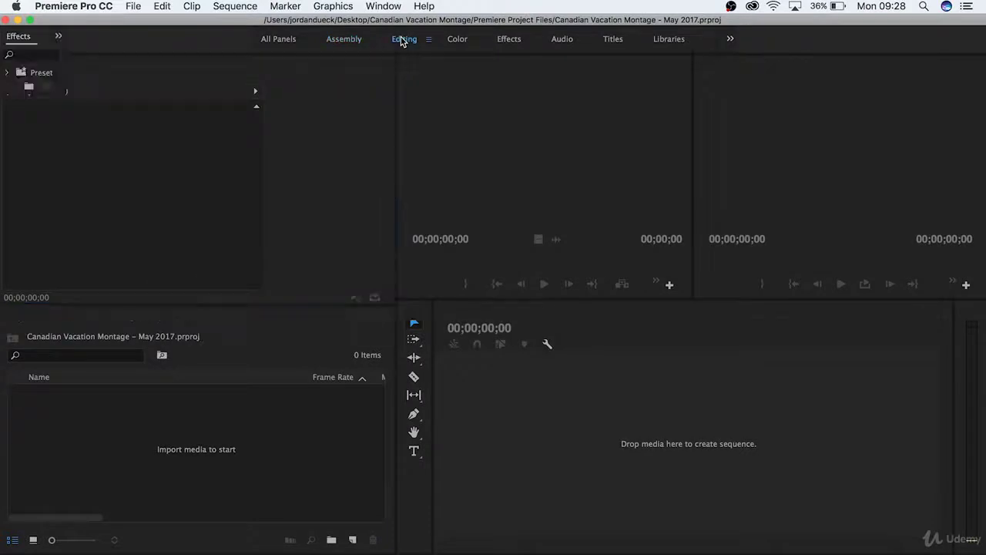
pyautogui.click(466, 40)
# Step: Rearrange the Color workspace by docking Program below Source, Lumetri Color beside Program and Project beside the Timeline, and make the lowest row taller
pyautogui.moveTo(444, 73); pyautogui.dragTo(277, 323)
pyautogui.moveTo(593, 345); pyautogui.dragTo(594, 389)
pyautogui.moveTo(837, 65); pyautogui.dragTo(793, 274)
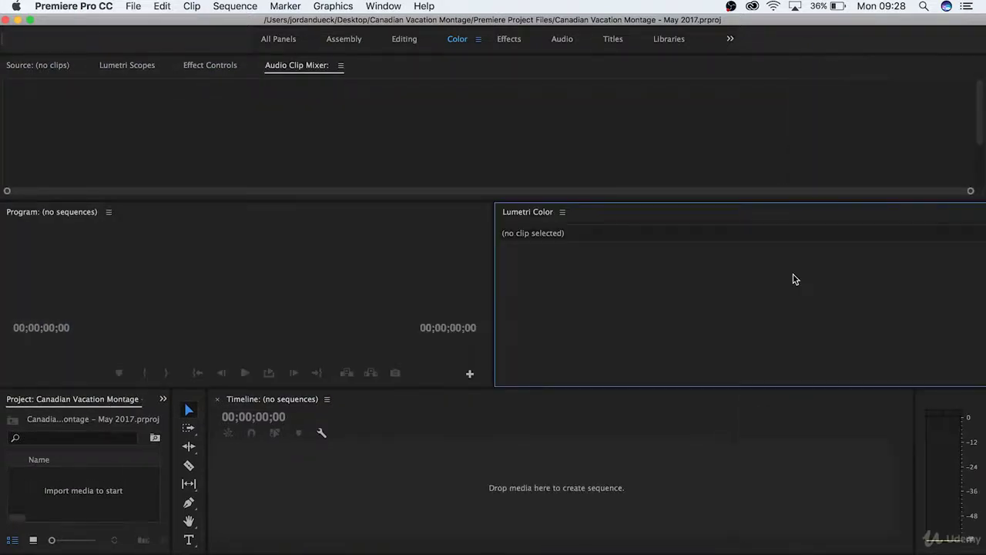
pyautogui.moveTo(115, 403); pyautogui.dragTo(220, 450)
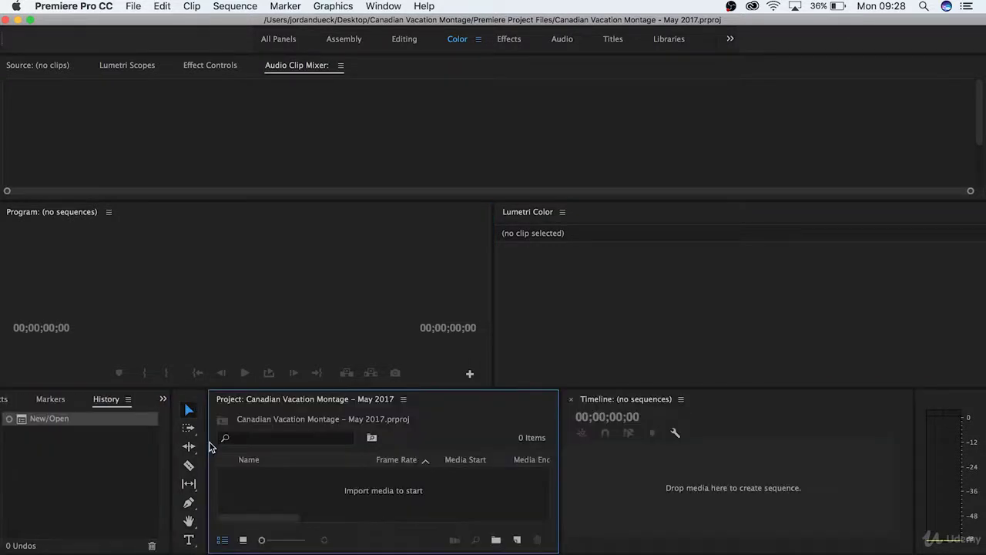
pyautogui.moveTo(291, 389); pyautogui.dragTo(319, 270)
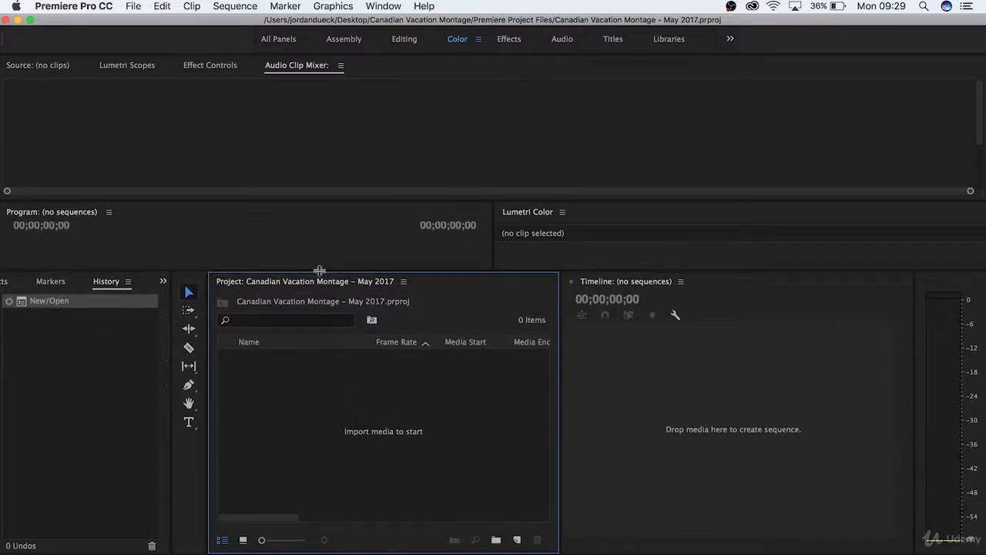
# Step: Reset the Color workspace to its saved layout and return to the Assembly workspace
pyautogui.click(383, 6)
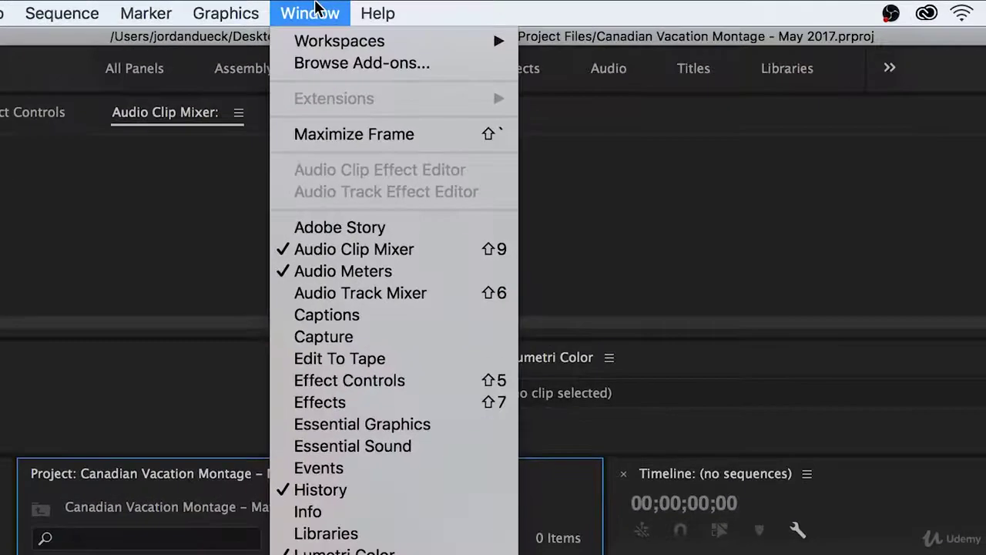
pyautogui.moveTo(406, 21)
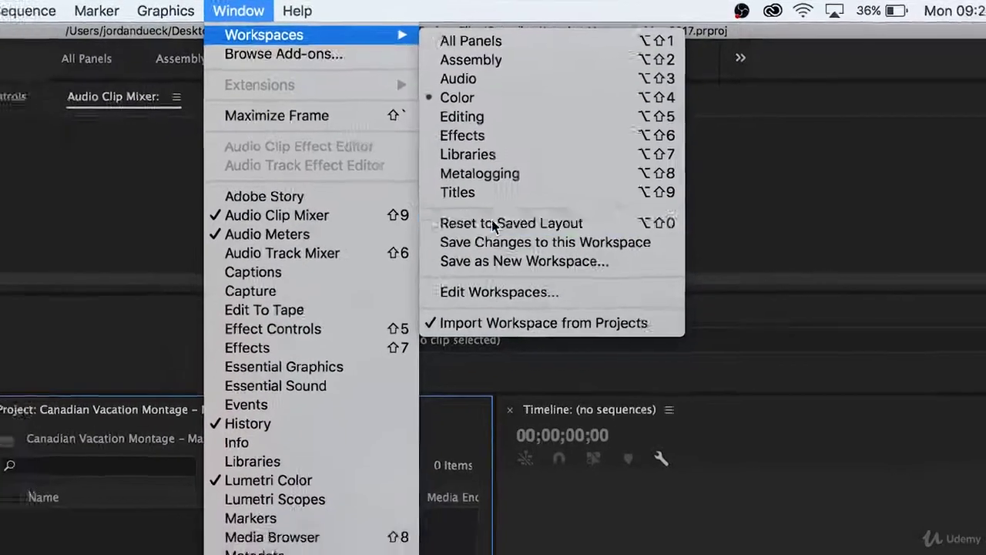
pyautogui.click(492, 223)
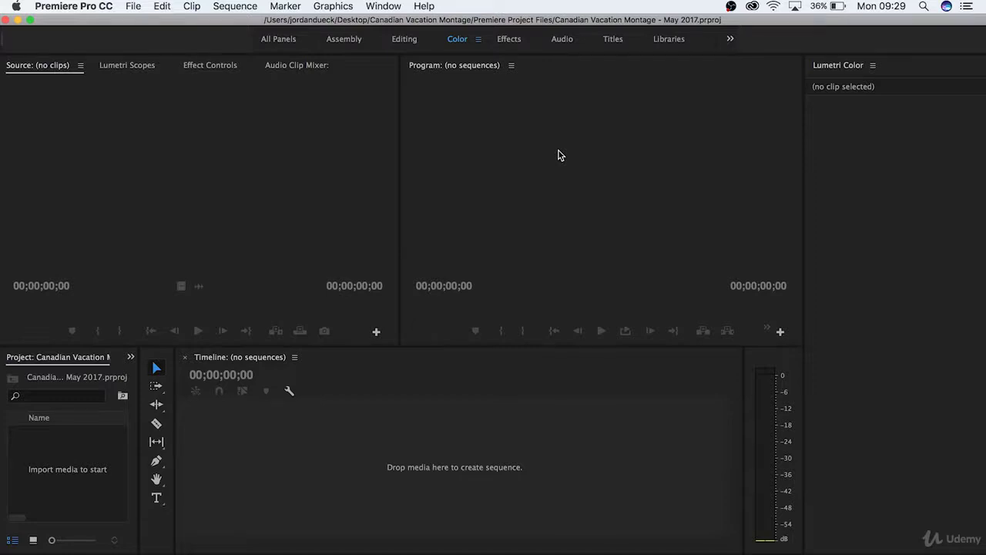
pyautogui.click(352, 40)
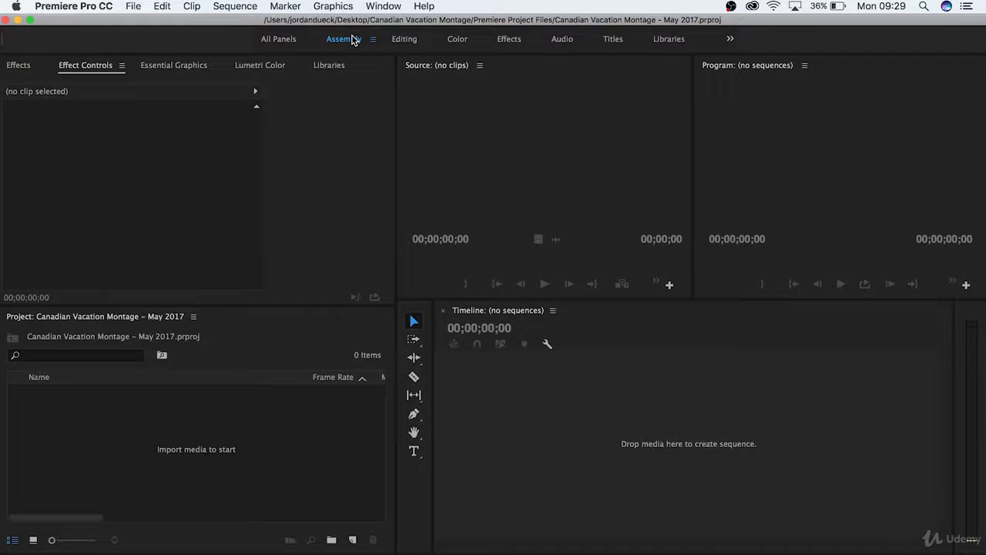